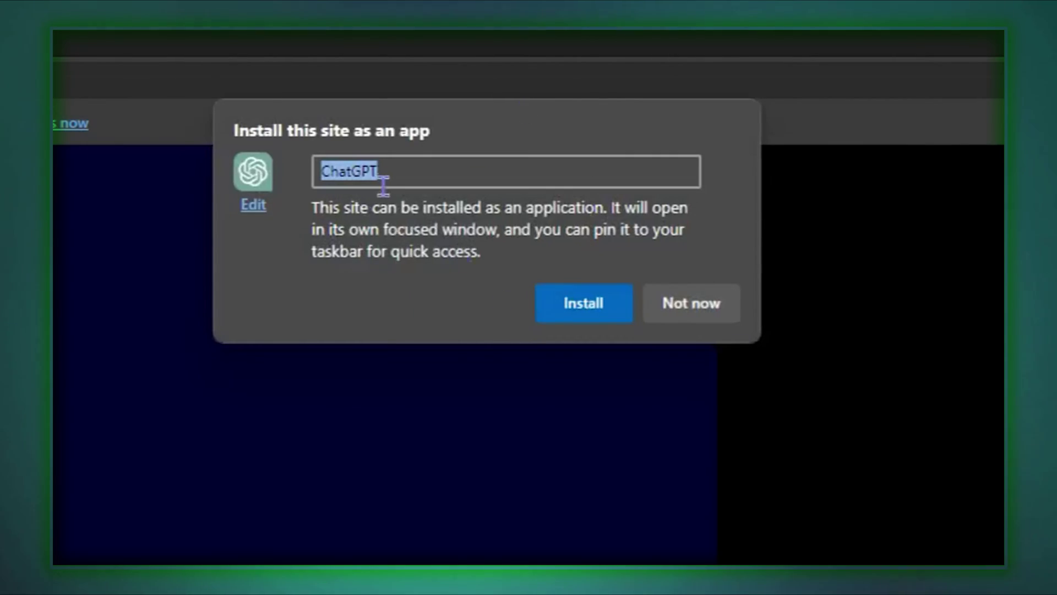
# - Confirm installing ChatGPT as an app from the 'Install this site as an app' dialog
pyautogui.click(583, 303)
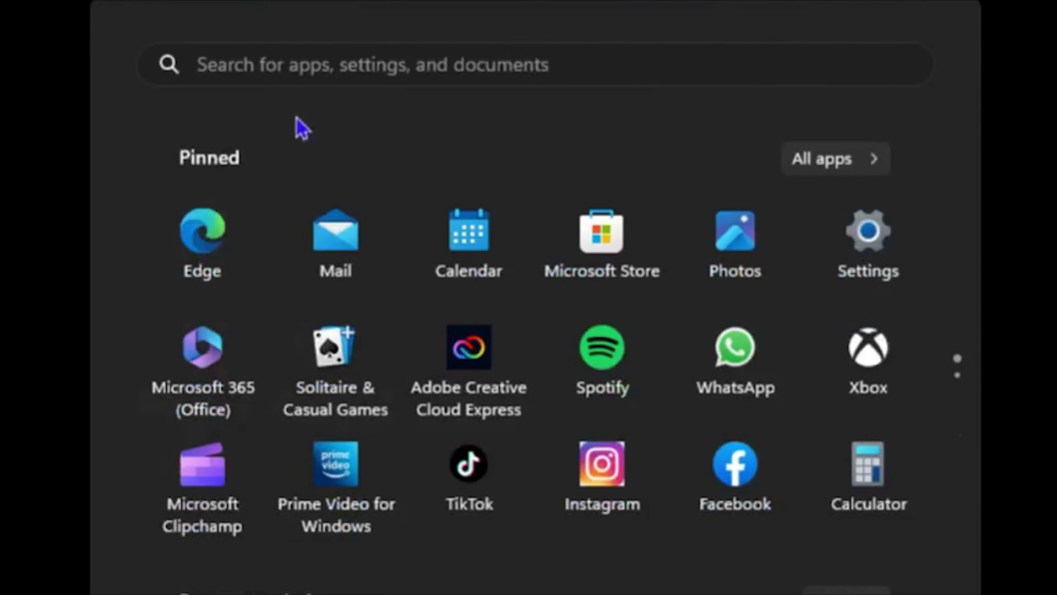
pyautogui.write('ed')
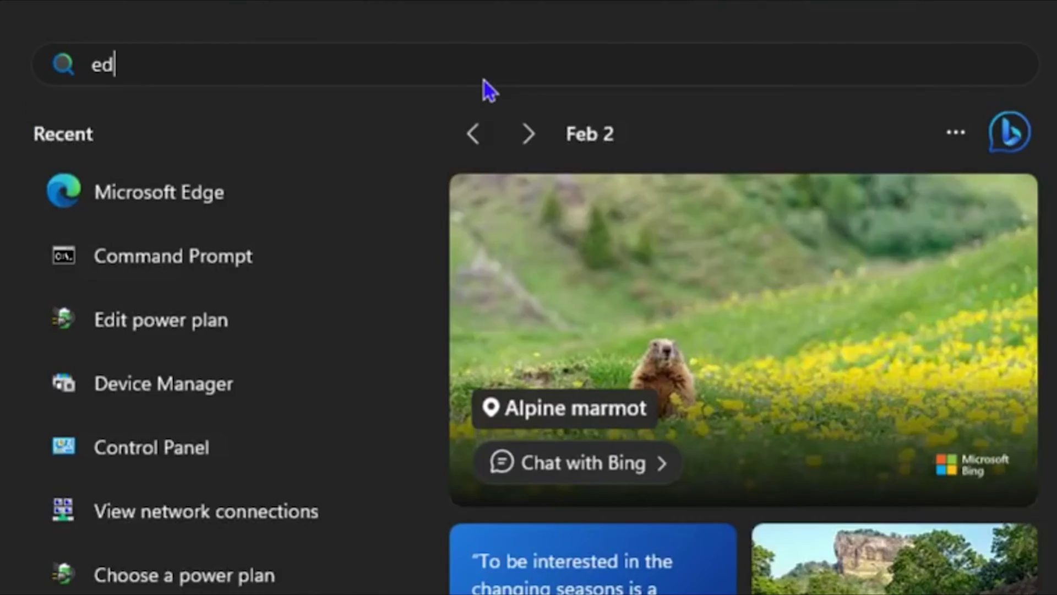
pyautogui.write('ge')
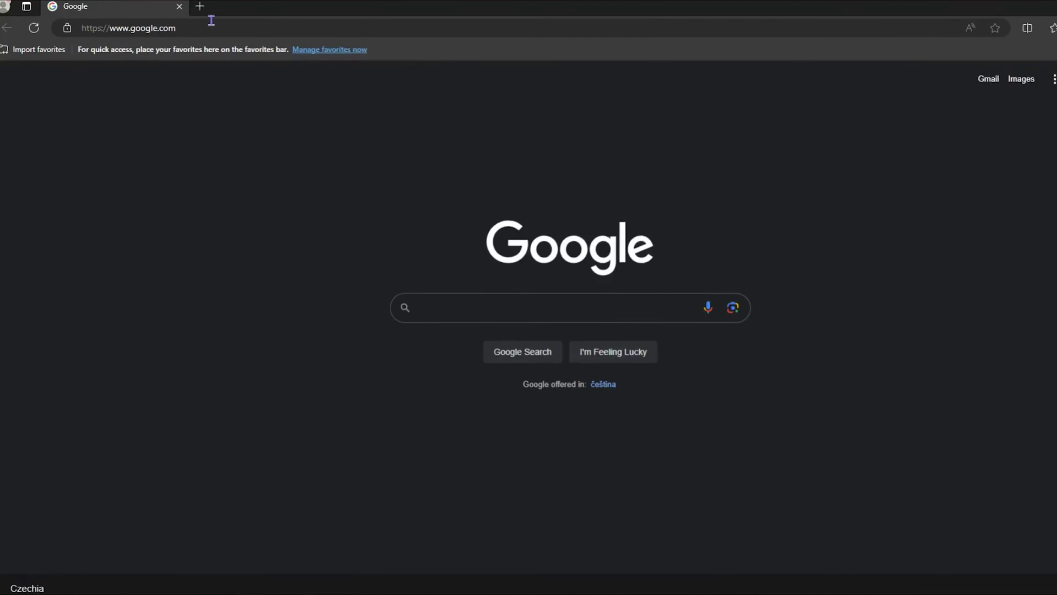
# - Replace the address bar URL with chat.openai.com and load the page
pyautogui.click(186, 27)
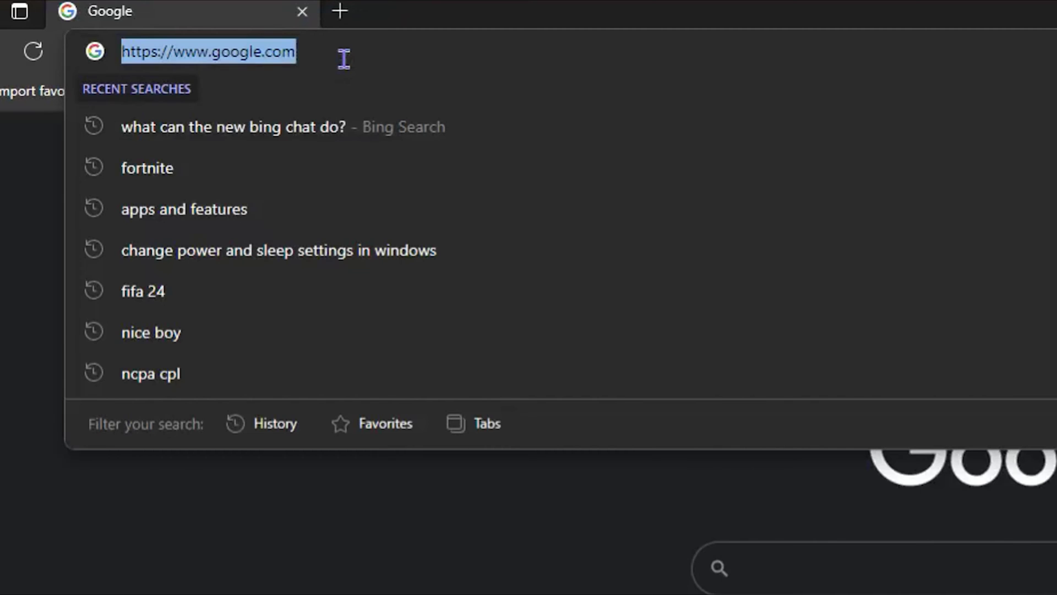
pyautogui.write('c')
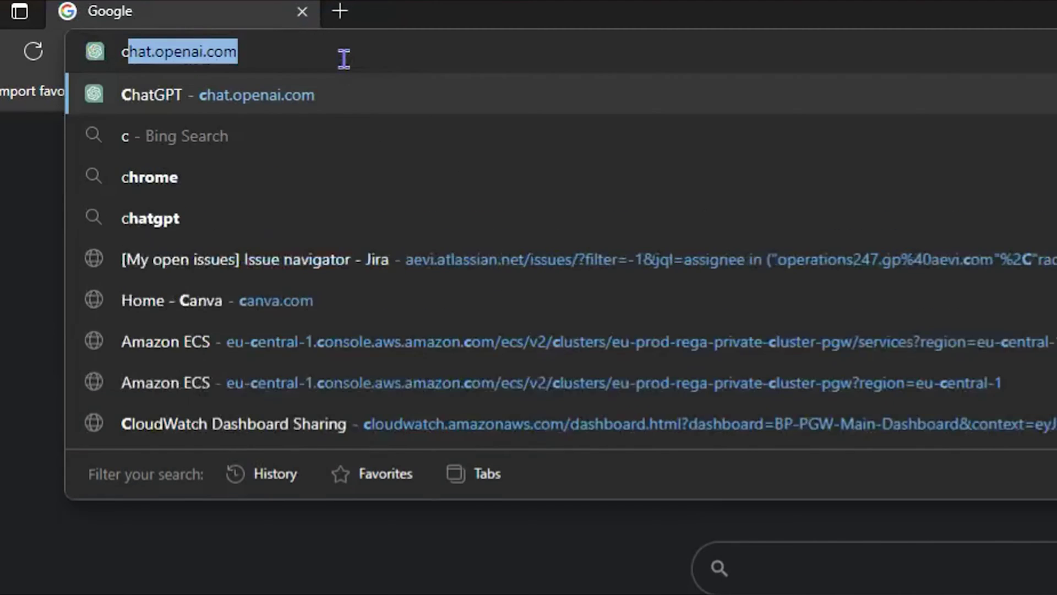
pyautogui.write('hat')
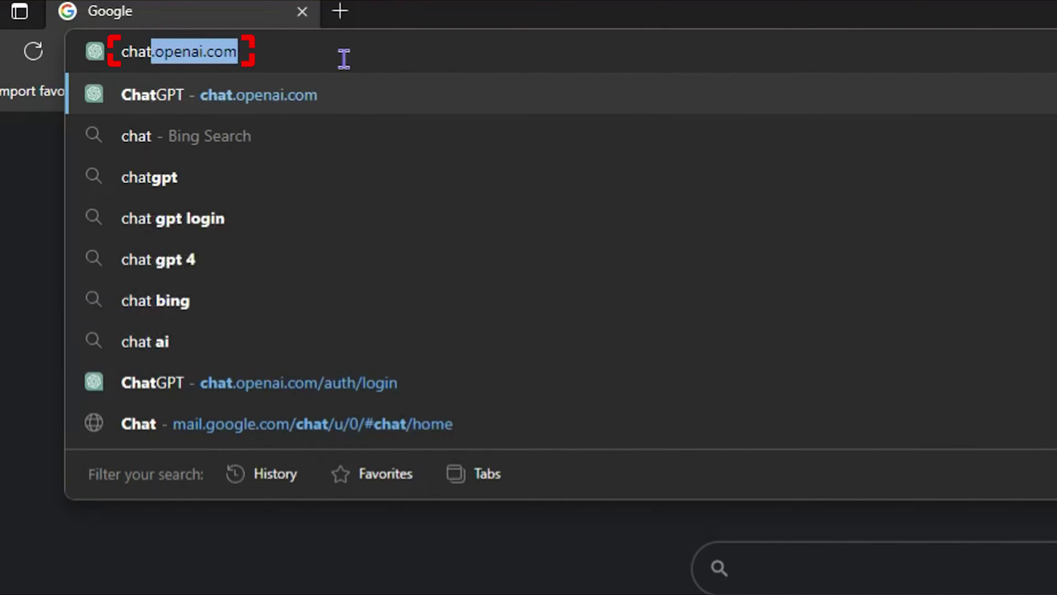
pyautogui.press('Right')
pyautogui.press('Return')
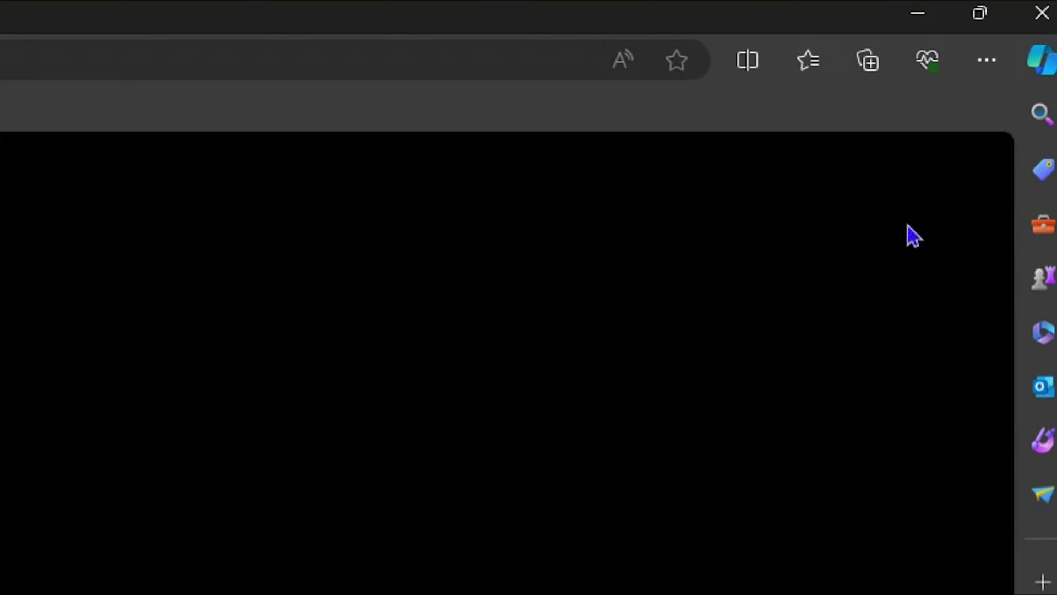
# - Install ChatGPT via the menu's Apps > Install this site as an app, confirming Install
pyautogui.click(989, 65)
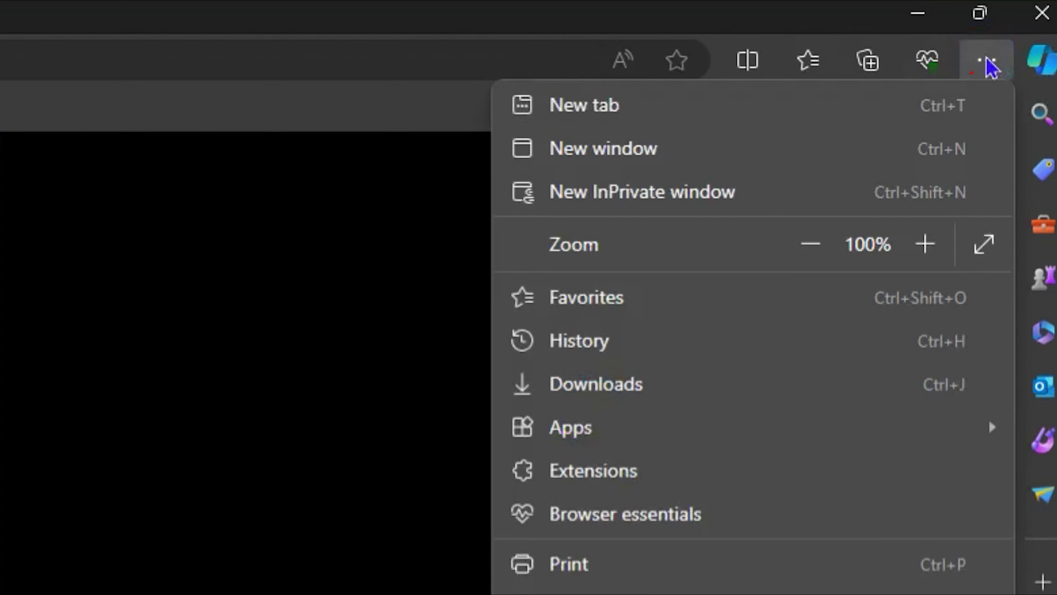
pyautogui.moveTo(570, 427)
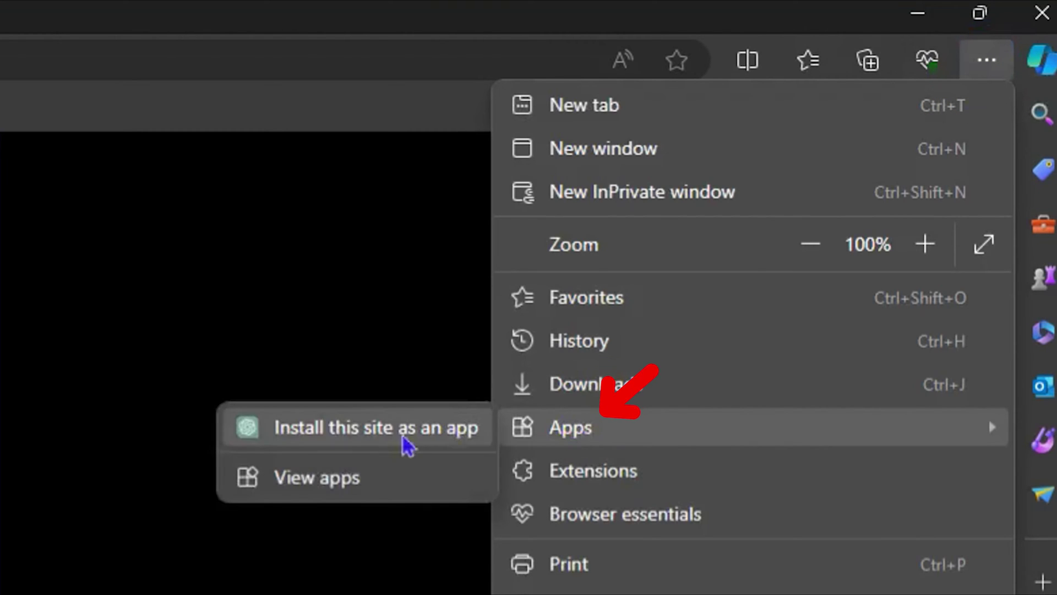
pyautogui.click(323, 440)
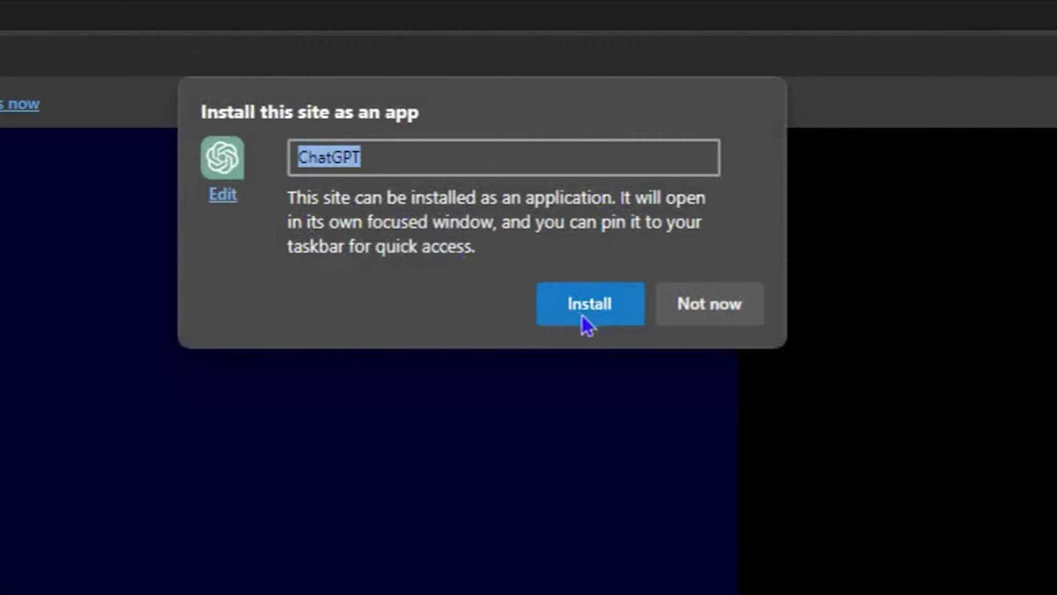
pyautogui.click(567, 307)
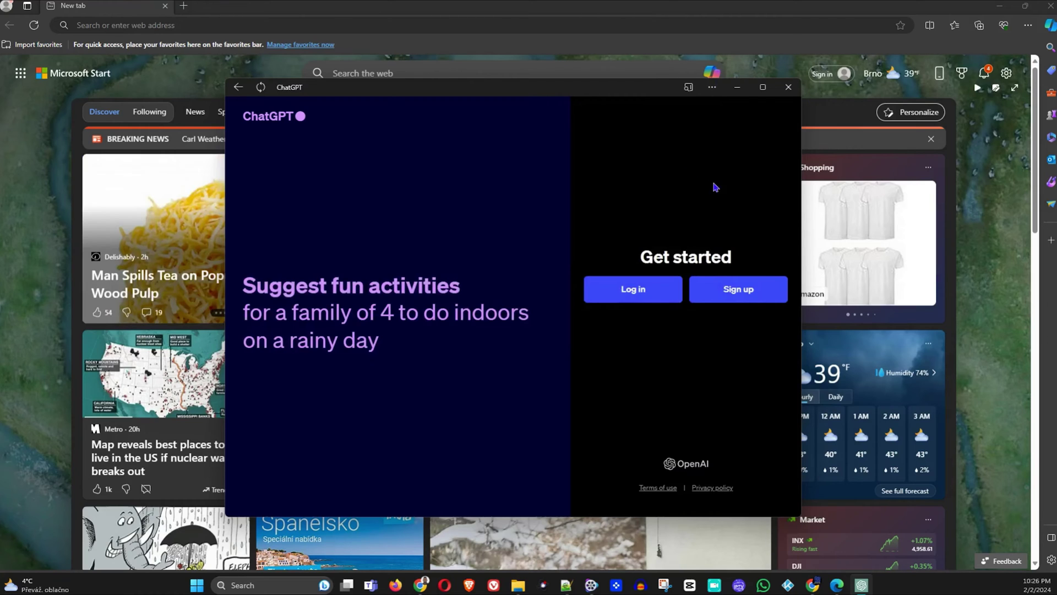
# - Close the ChatGPT app window and clear the Start search text to show pinned apps
pyautogui.click(789, 90)
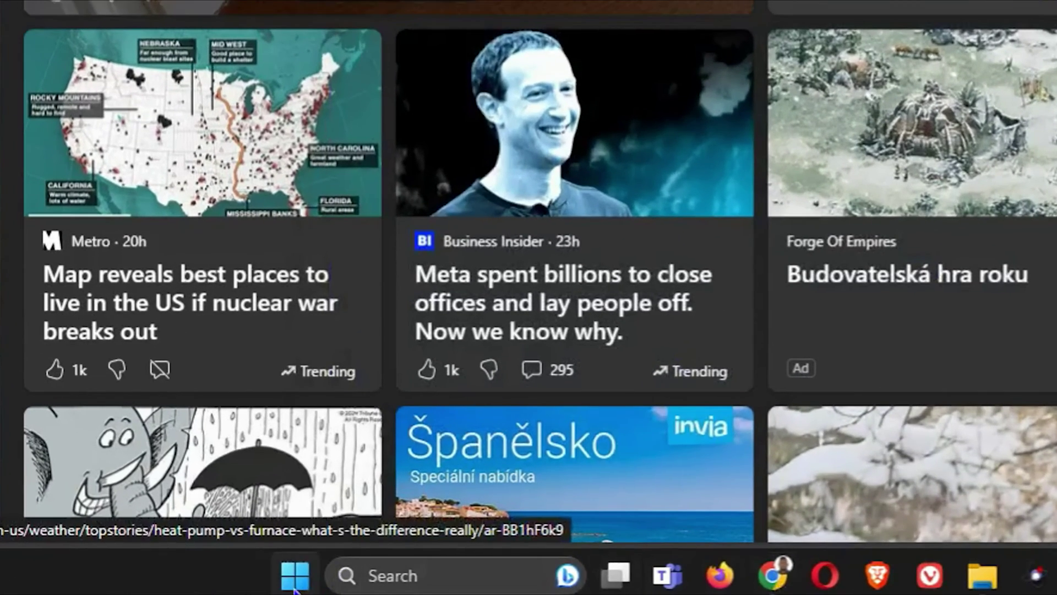
pyautogui.click(295, 582)
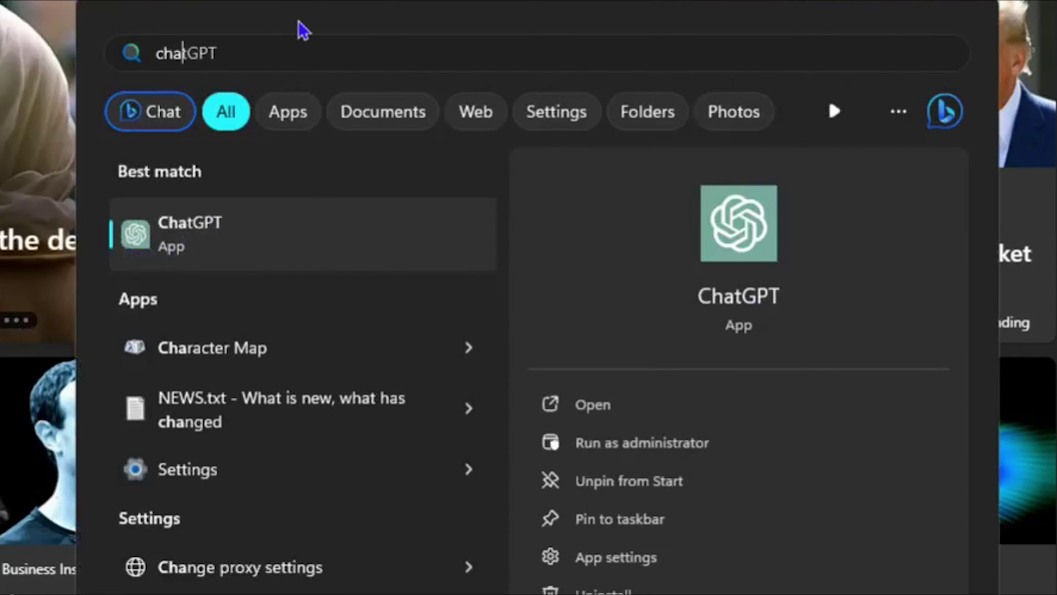
pyautogui.press('BackSpace')
pyautogui.press('BackSpace')
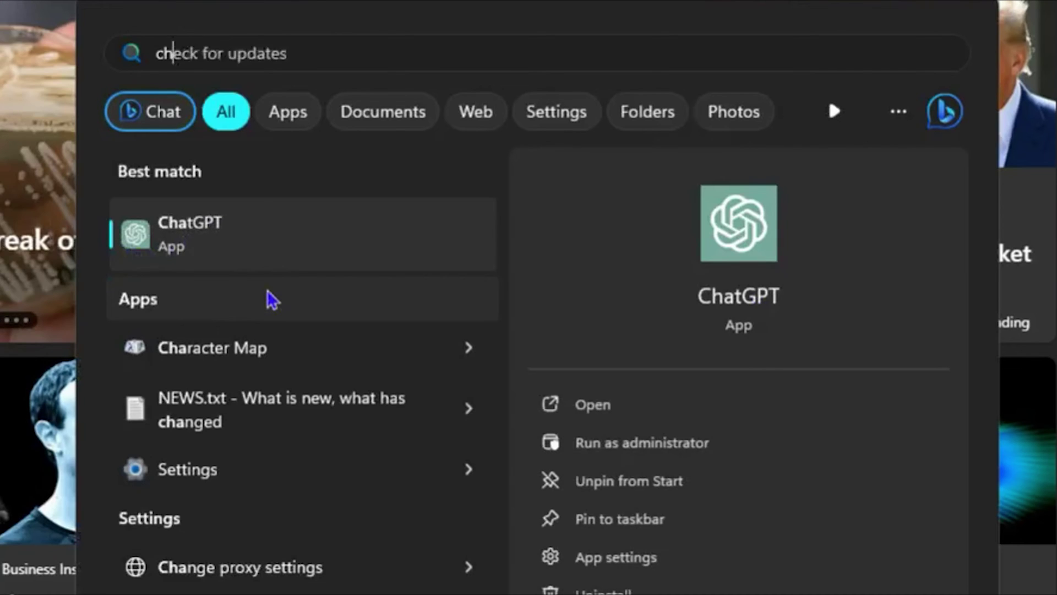
pyautogui.press('BackSpace')
pyautogui.press('BackSpace')
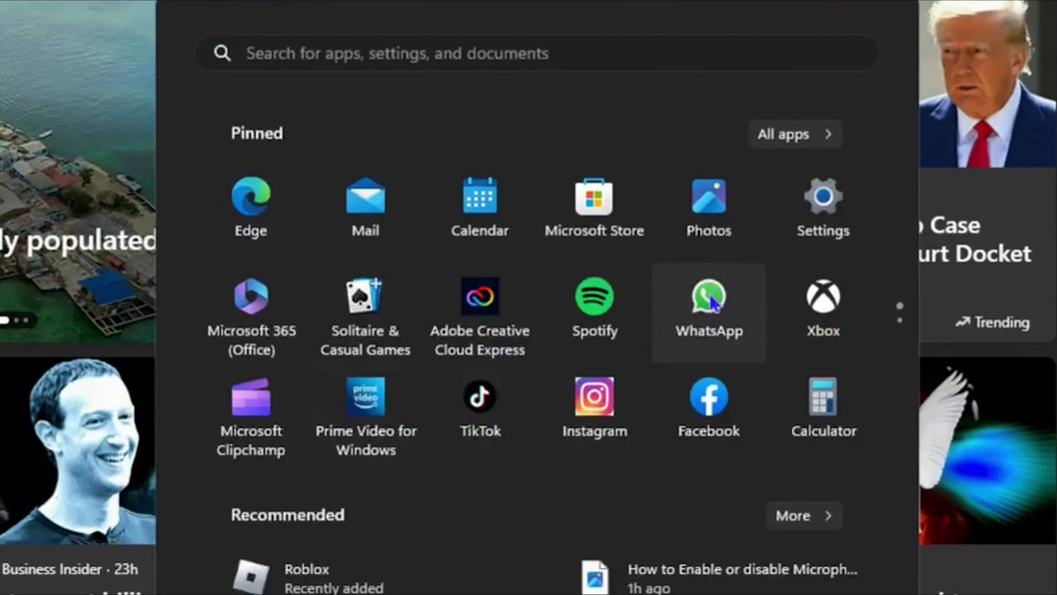
pyautogui.scroll(-1, 709, 318)
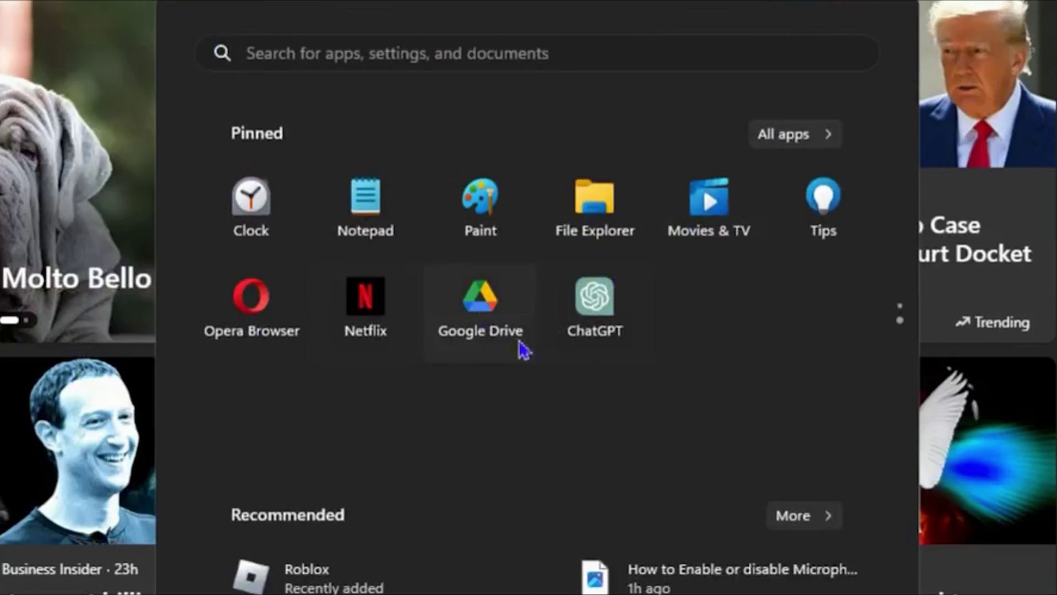
# - Launch ChatGPT, pin it to the taskbar, then close and relaunch it from the taskbar
pyautogui.click(601, 314)
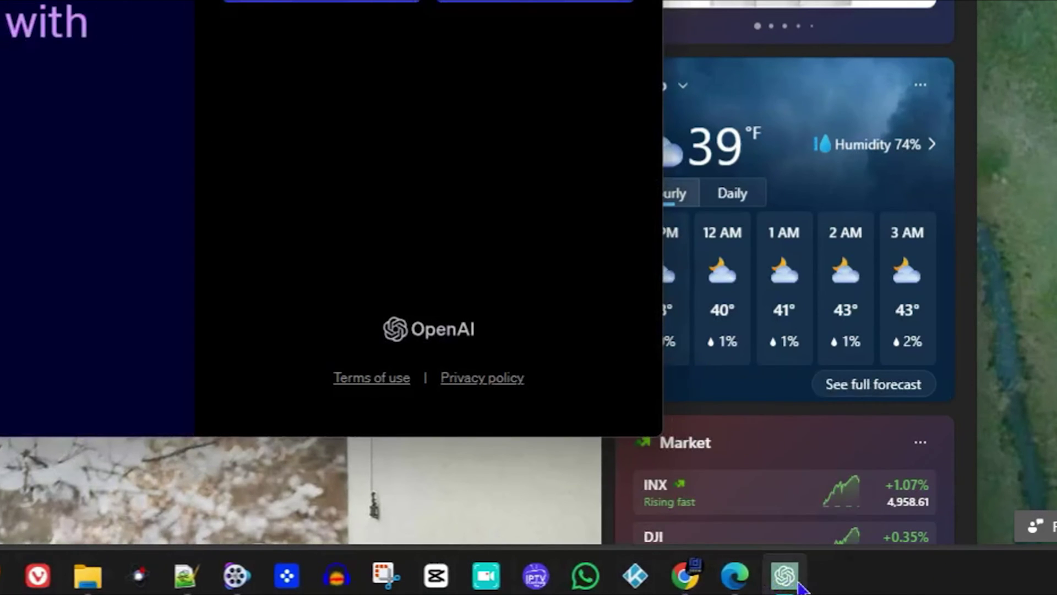
pyautogui.rightClick(785, 575)
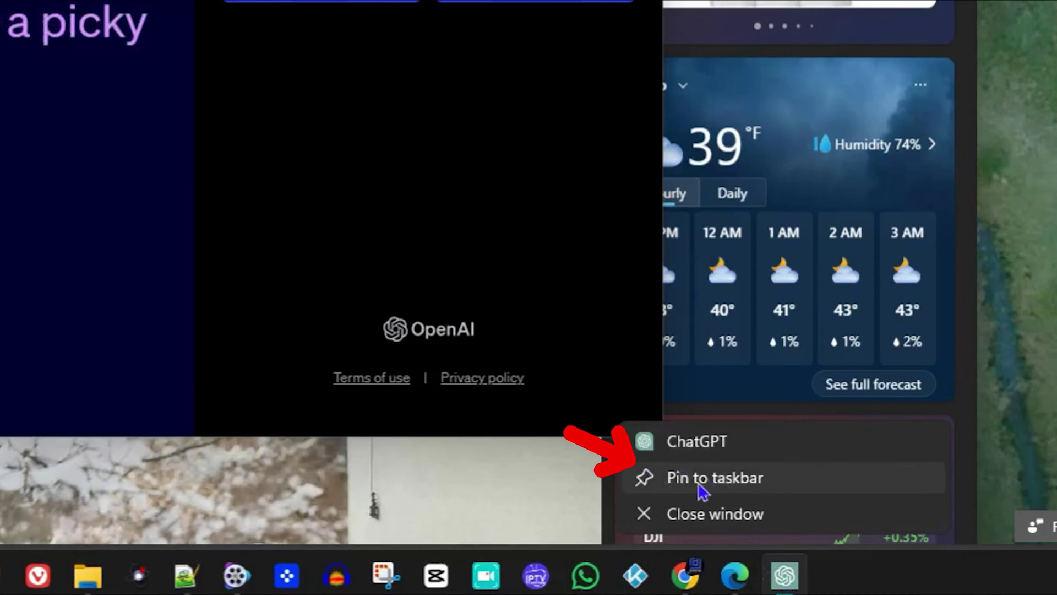
pyautogui.click(702, 492)
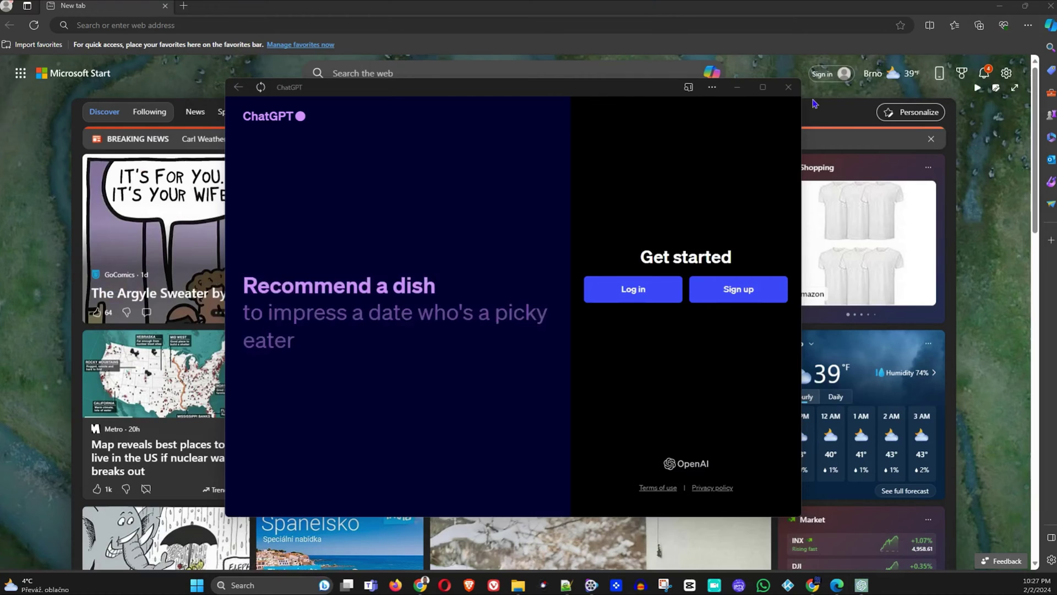
pyautogui.click(788, 87)
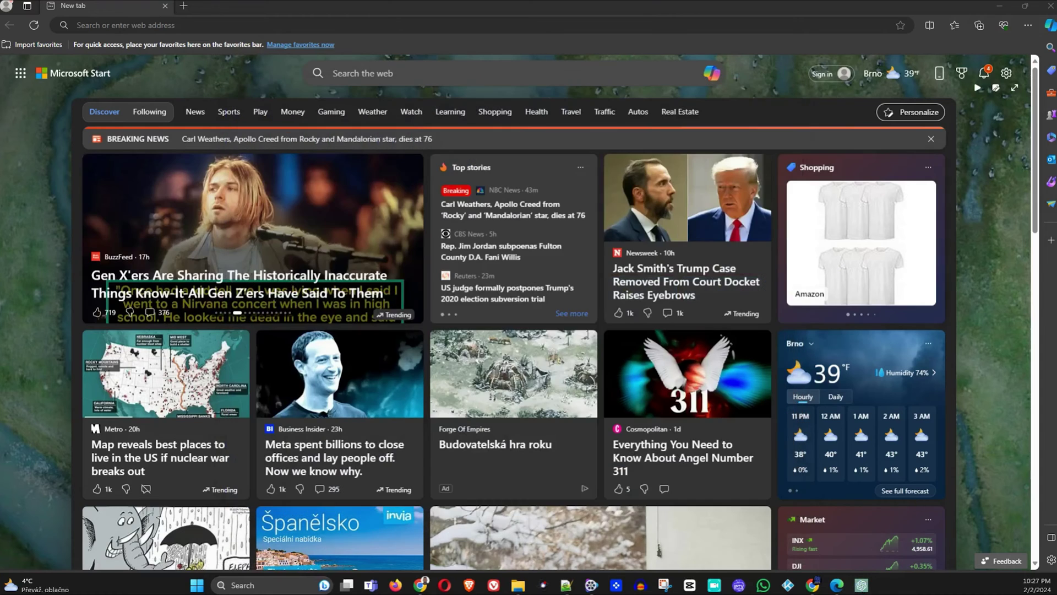
pyautogui.click(862, 585)
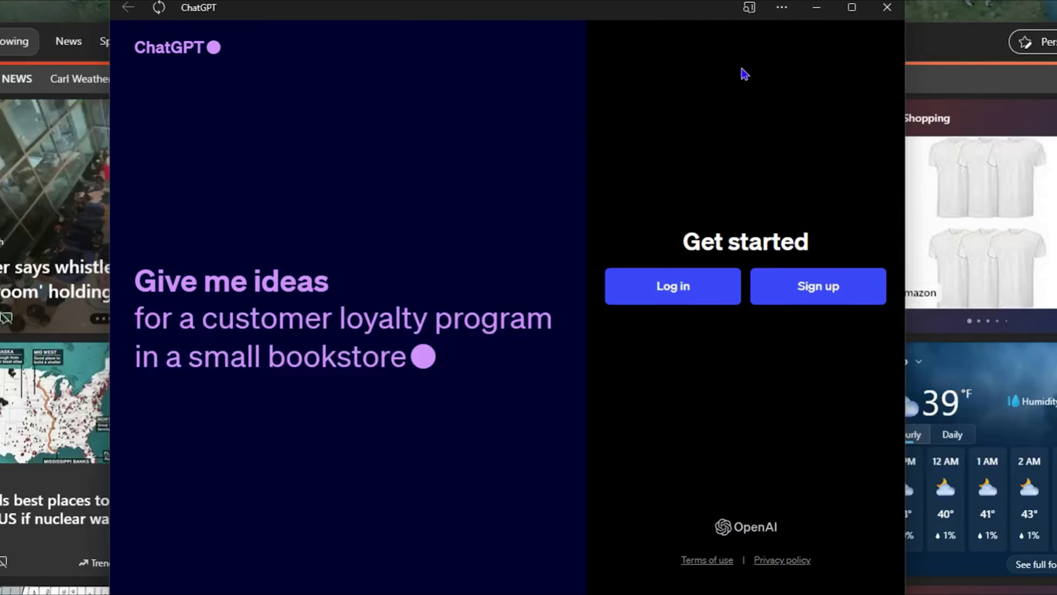
# - Uninstall ChatGPT from the app's extra options and confirm removing it from Edge
pyautogui.click(782, 9)
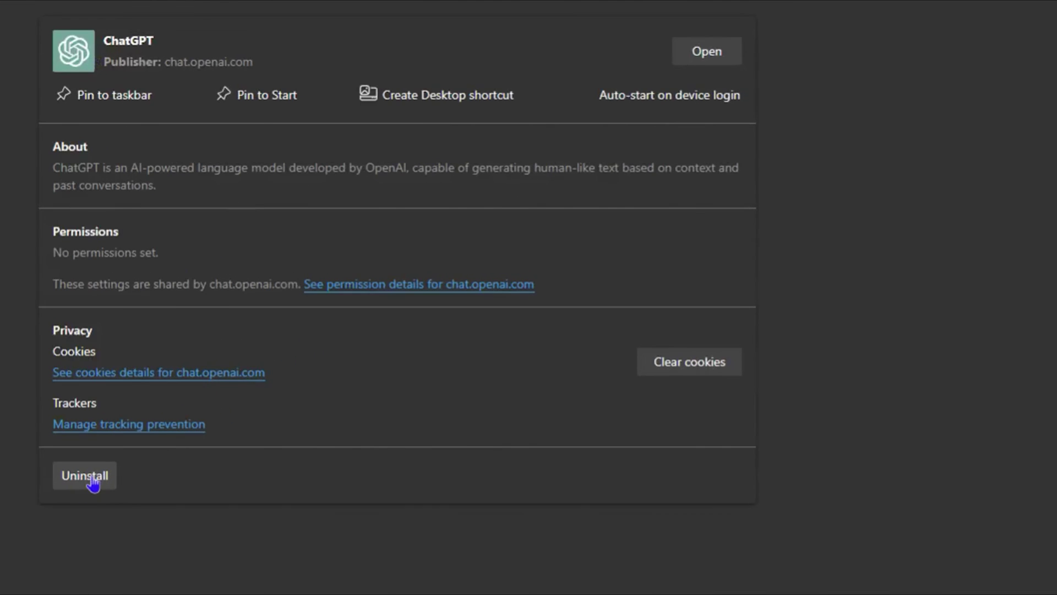
pyautogui.click(92, 485)
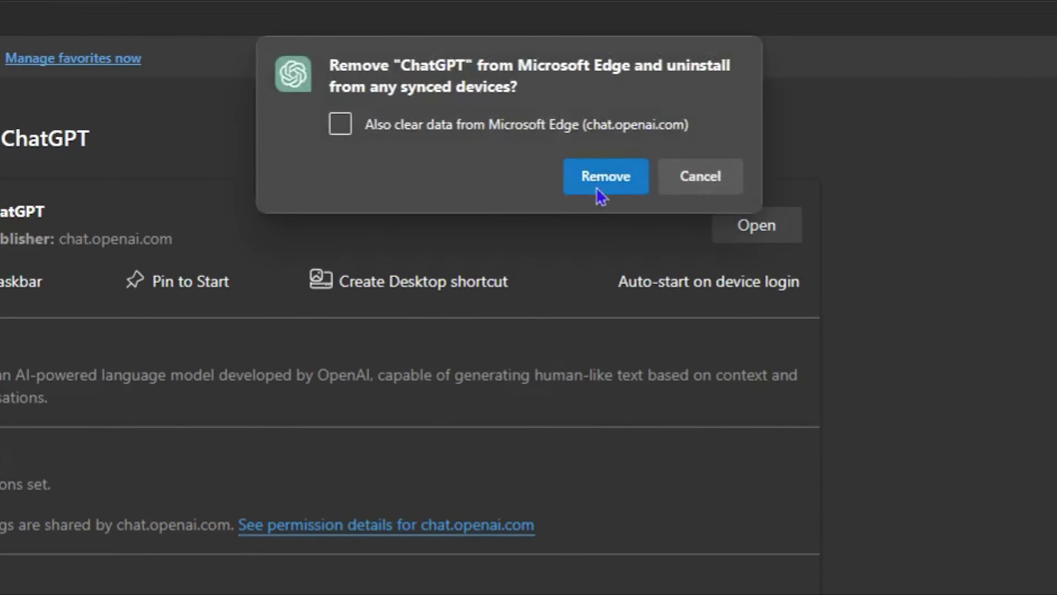
pyautogui.click(599, 183)
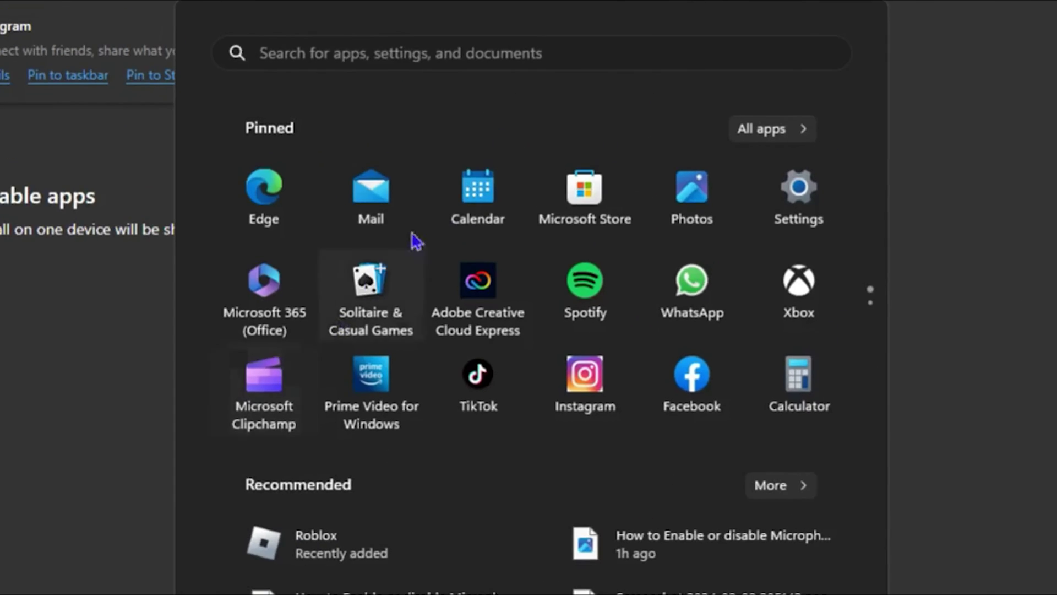
pyautogui.scroll(-1, 665, 275)
pyautogui.scroll(1, 579, 293)
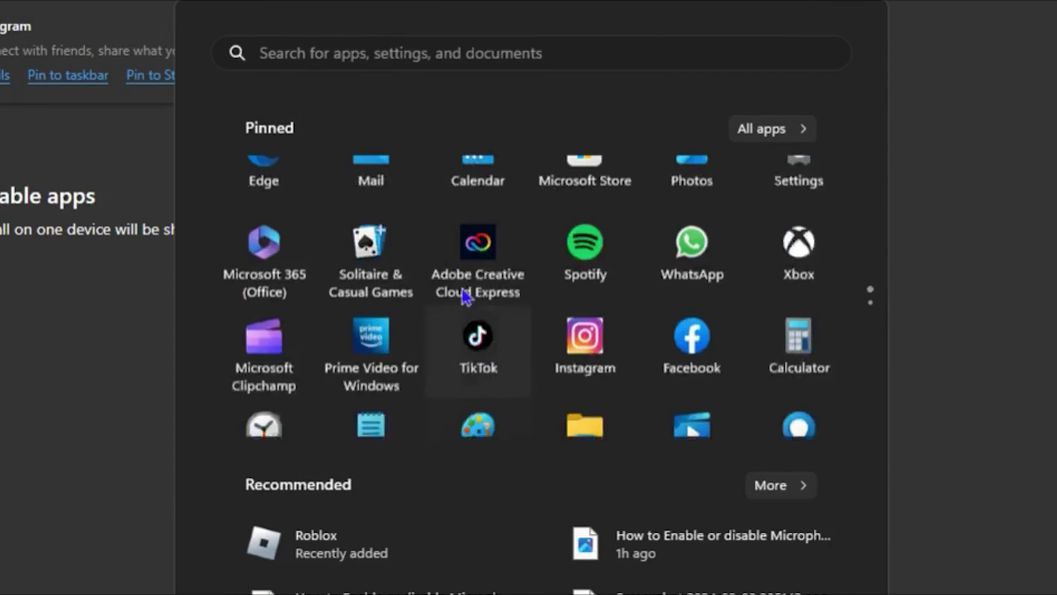
pyautogui.click(446, 52)
pyautogui.write('chat_Product_Lockup_No_Padding@3x.png')
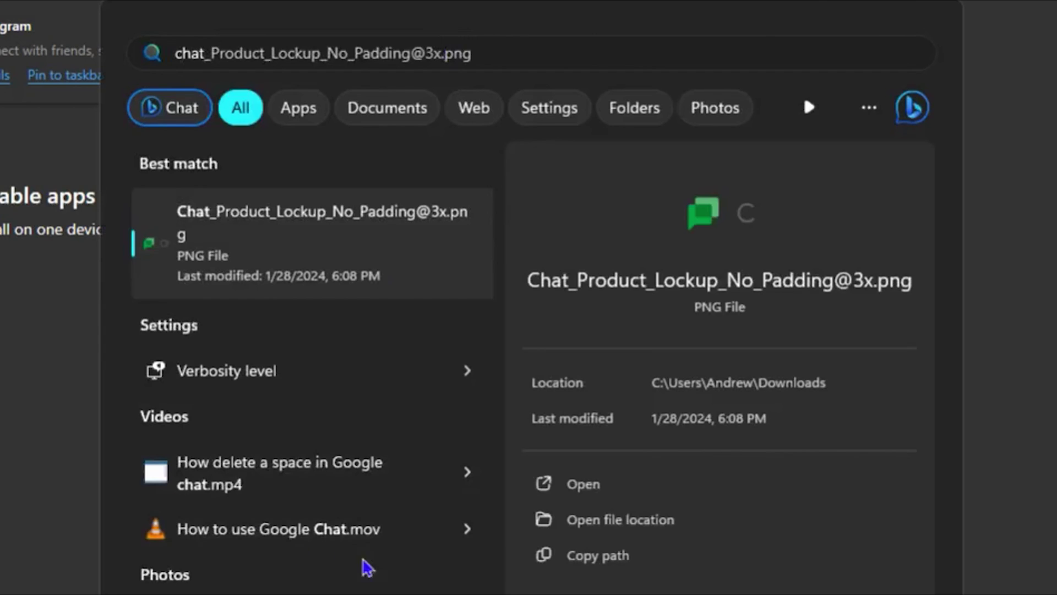
pyautogui.click(948, 38)
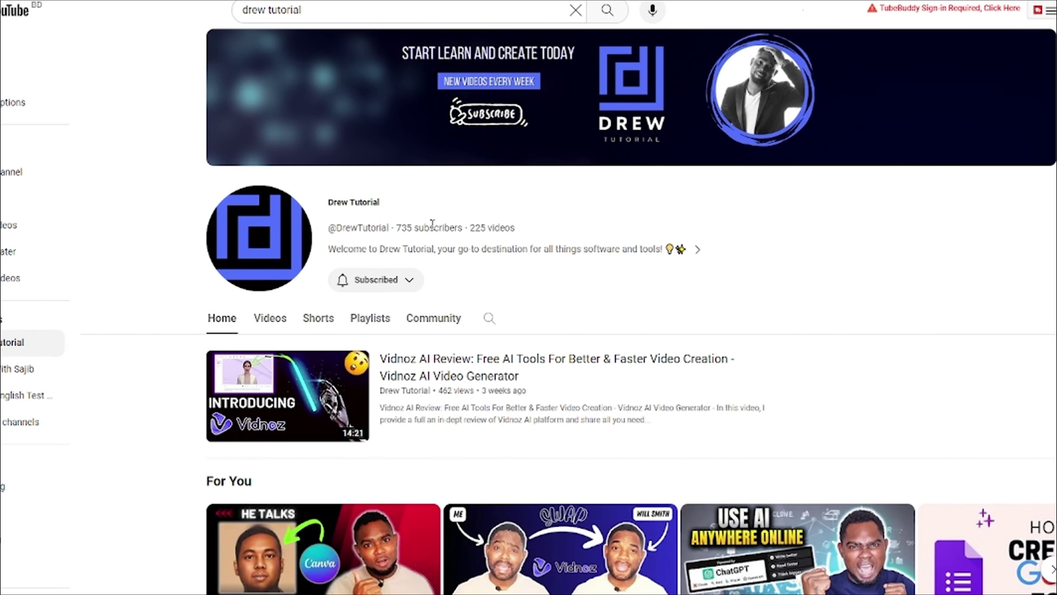
pyautogui.scroll(-3, 546, 126)
pyautogui.scroll(-2, 528, 166)
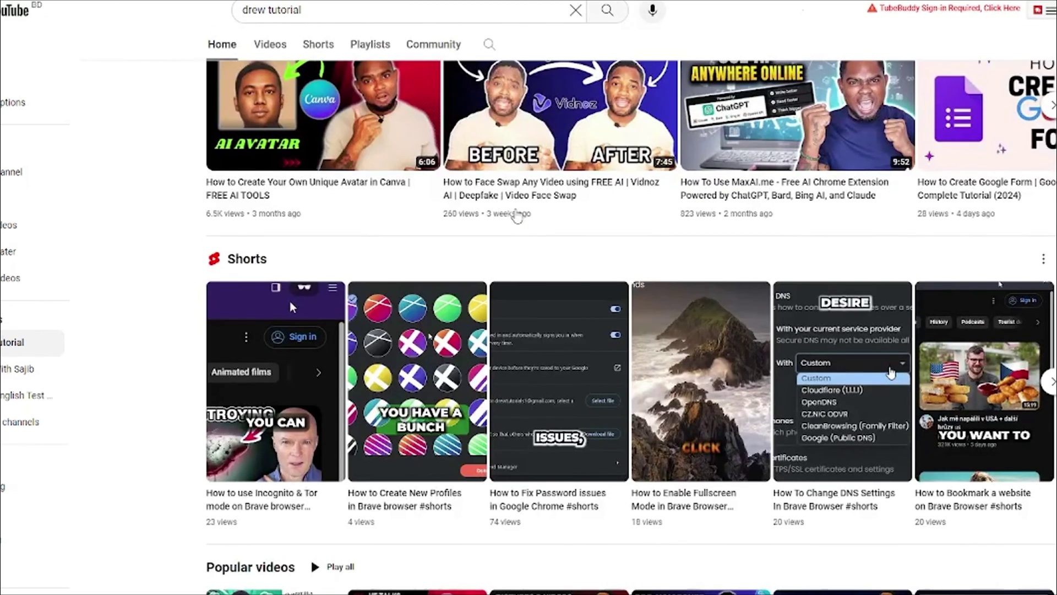
pyautogui.scroll(2, 516, 215)
pyautogui.scroll(3, 515, 215)
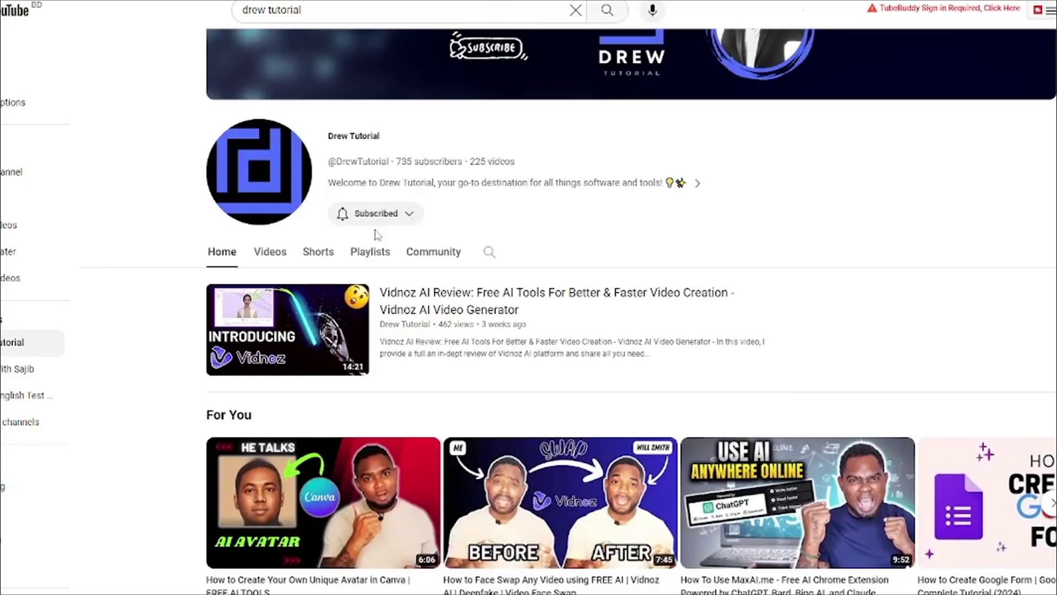
# - View Drew Tutorial's Videos tab, then switch to its Shorts tab
pyautogui.click(271, 252)
pyautogui.scroll(-5, 270, 259)
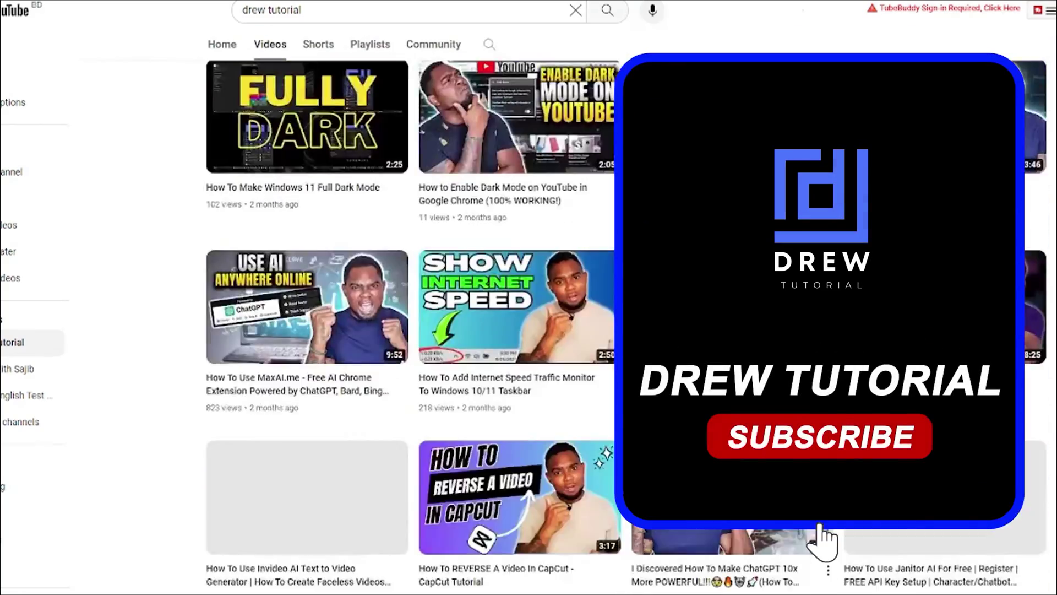
pyautogui.scroll(-5, 271, 261)
pyautogui.scroll(-5, 413, 331)
pyautogui.scroll(-6, 413, 330)
pyautogui.scroll(-4, 413, 330)
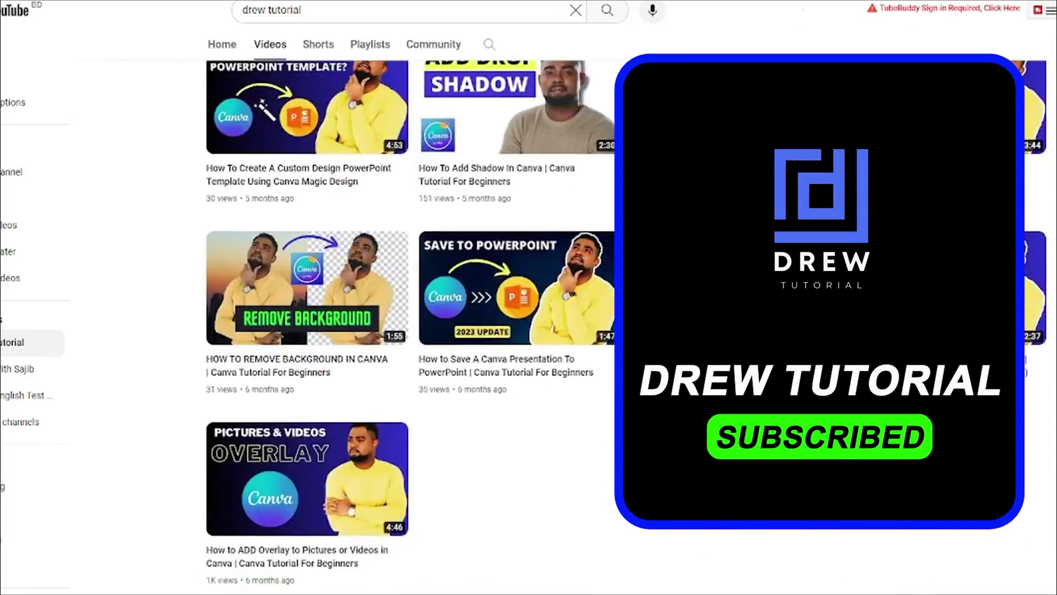
pyautogui.scroll(4, 413, 330)
pyautogui.scroll(5, 731, 487)
pyautogui.scroll(5, 731, 487)
pyautogui.scroll(5, 731, 487)
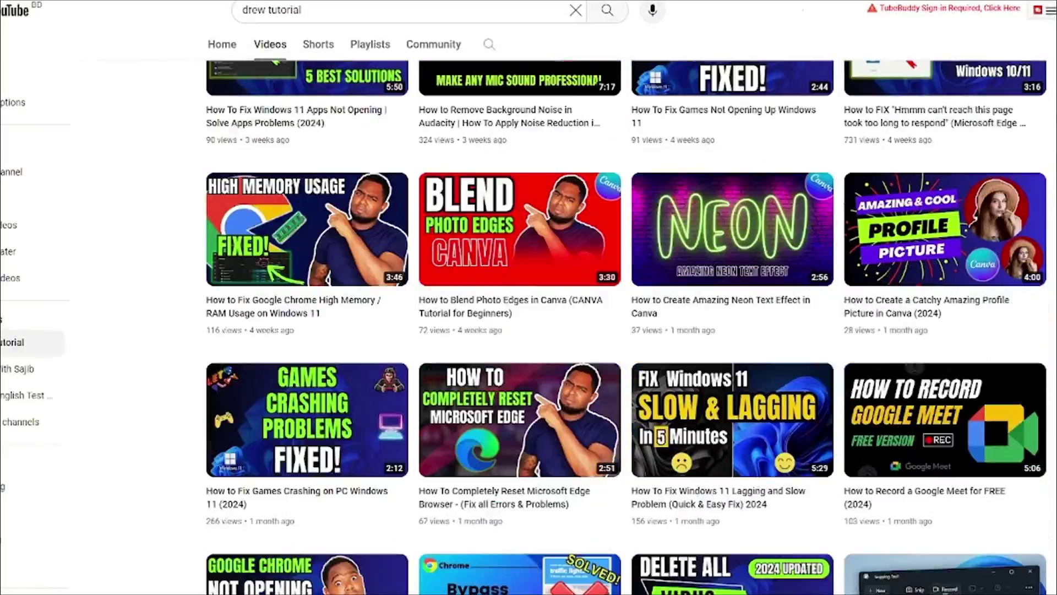
pyautogui.scroll(5, 732, 488)
pyautogui.scroll(5, 730, 487)
pyautogui.scroll(5, 731, 488)
pyautogui.scroll(5, 735, 465)
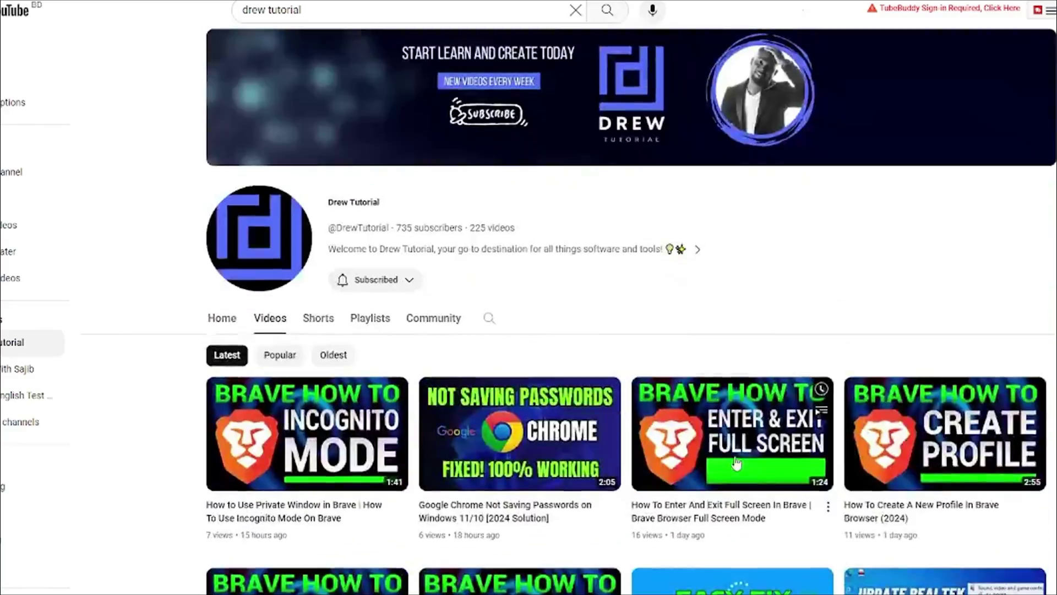
pyautogui.click(318, 318)
pyautogui.scroll(-5, 591, 374)
pyautogui.scroll(-5, 591, 375)
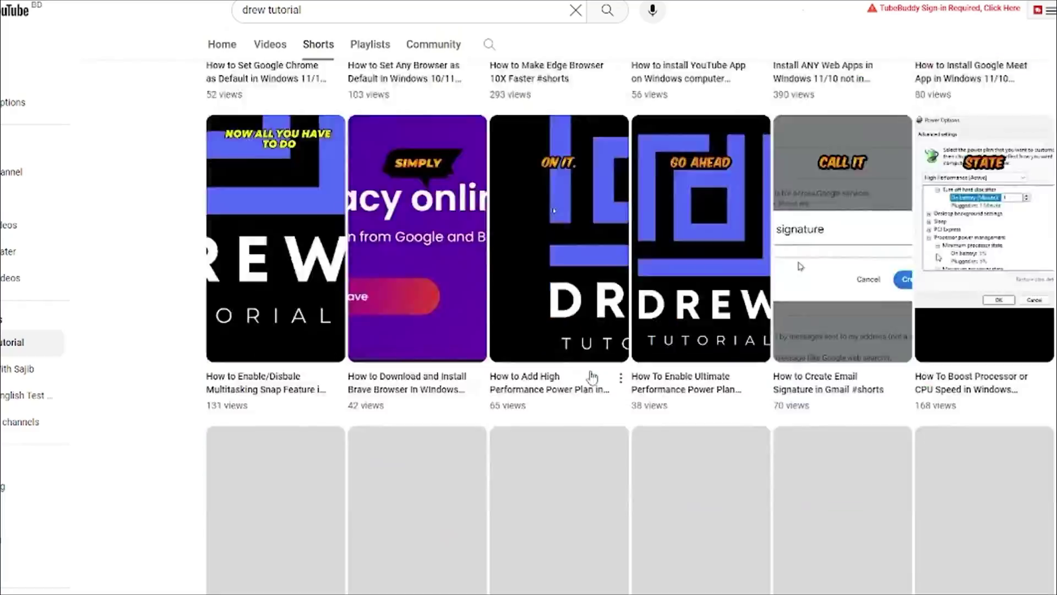
pyautogui.scroll(-5, 591, 378)
pyautogui.scroll(-5, 592, 378)
pyautogui.scroll(-5, 591, 378)
pyautogui.scroll(-5, 592, 377)
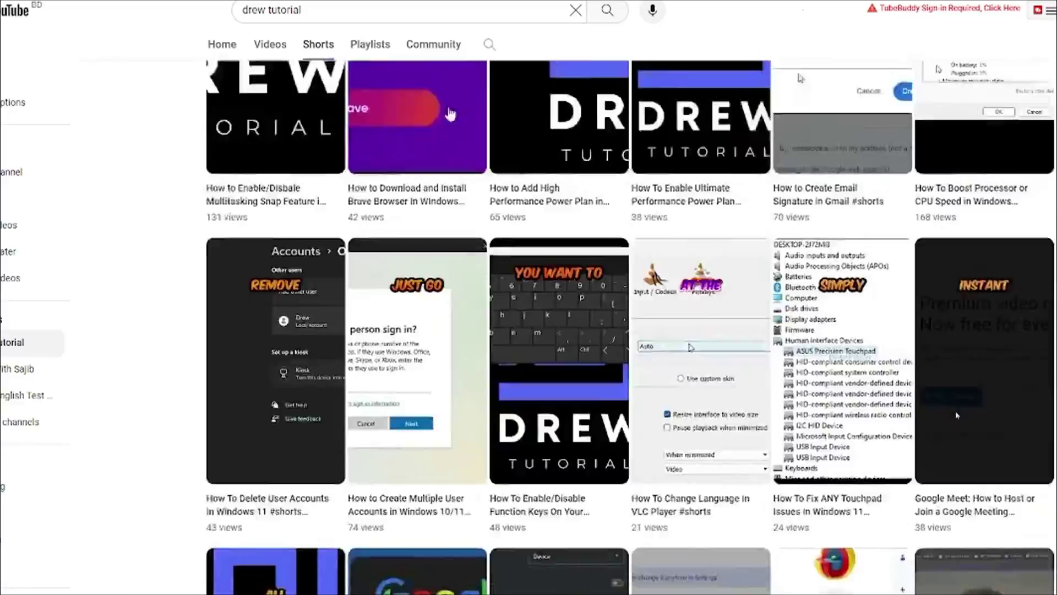